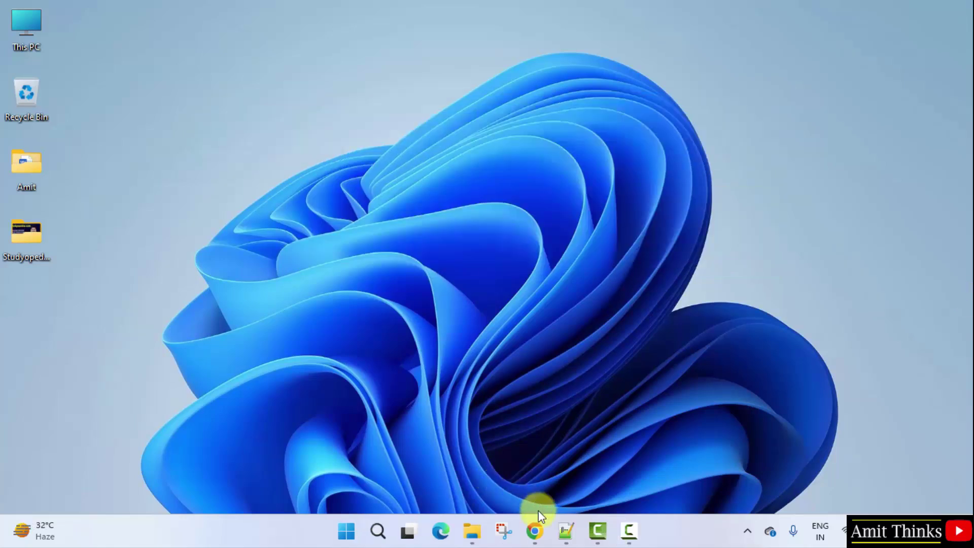
Search Google in Chrome for 'python' to list the Python.org site.
{"action": "left_click", "coordinate": [536, 532]}
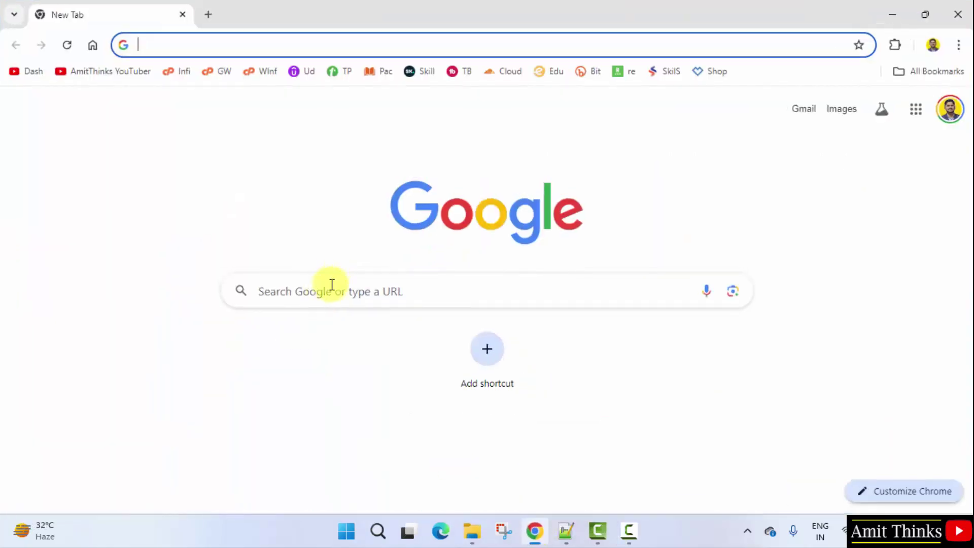
{"action": "left_click", "coordinate": [331, 285]}
{"action": "type", "text": "pytho"}
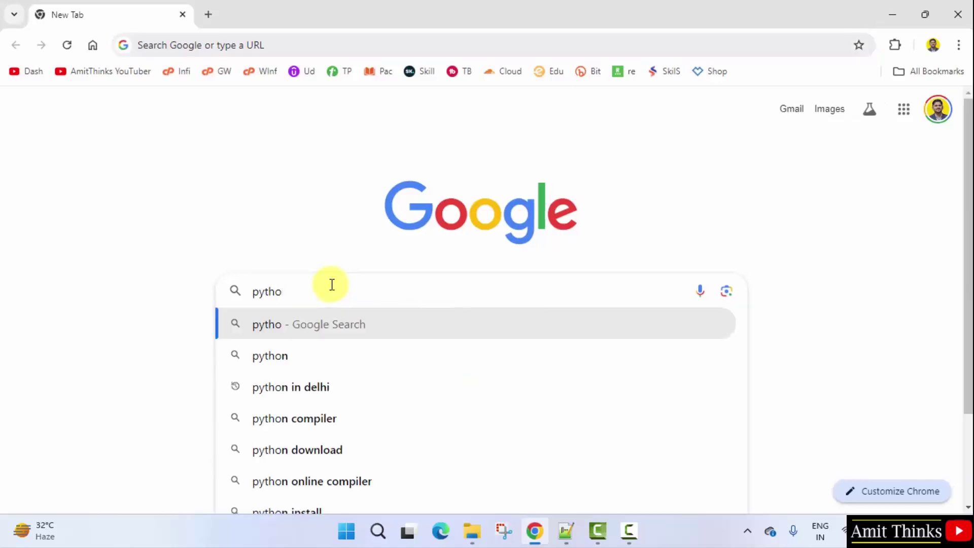
{"action": "type", "text": "n"}
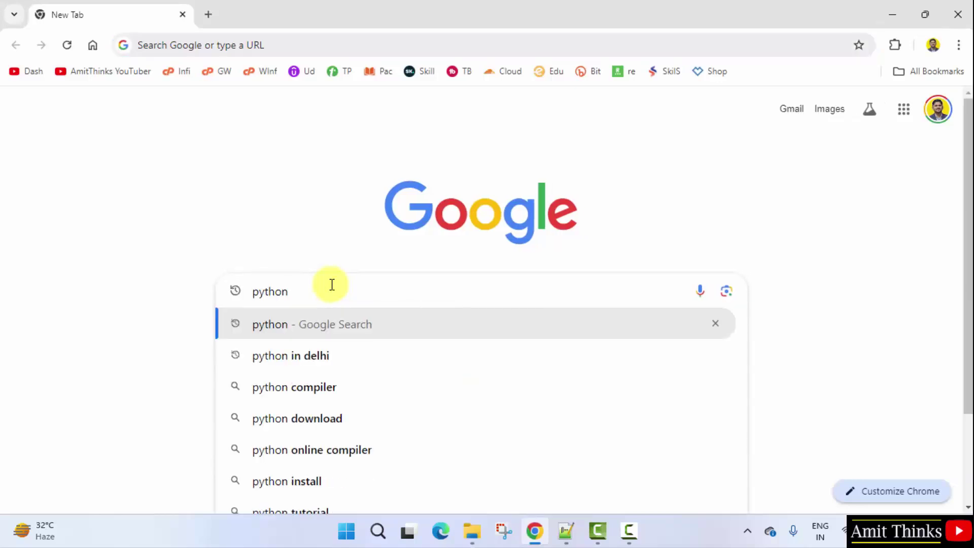
{"action": "key", "text": "Return"}
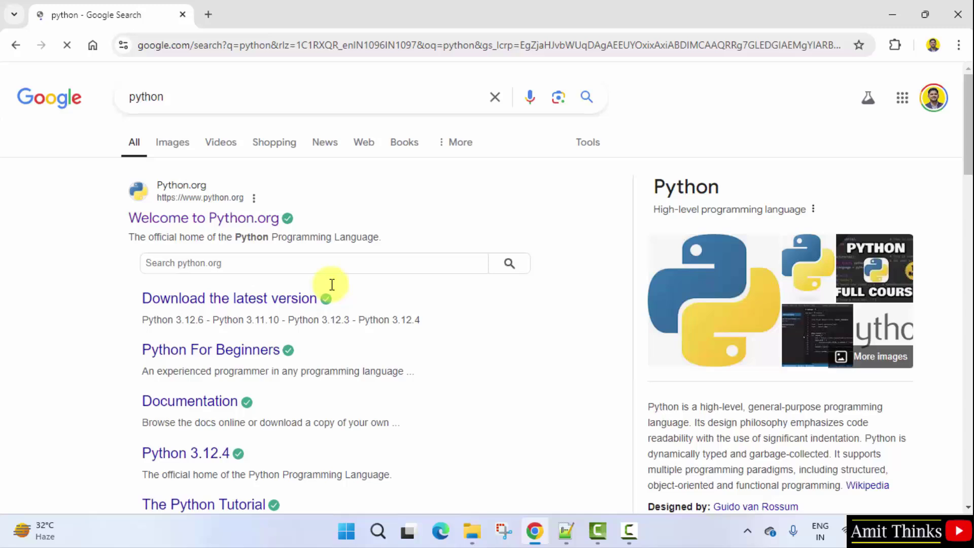
Download python-3.13.0-amd64.exe from Python.org and open it from Chrome's downloads list.
{"action": "left_click", "coordinate": [220, 221]}
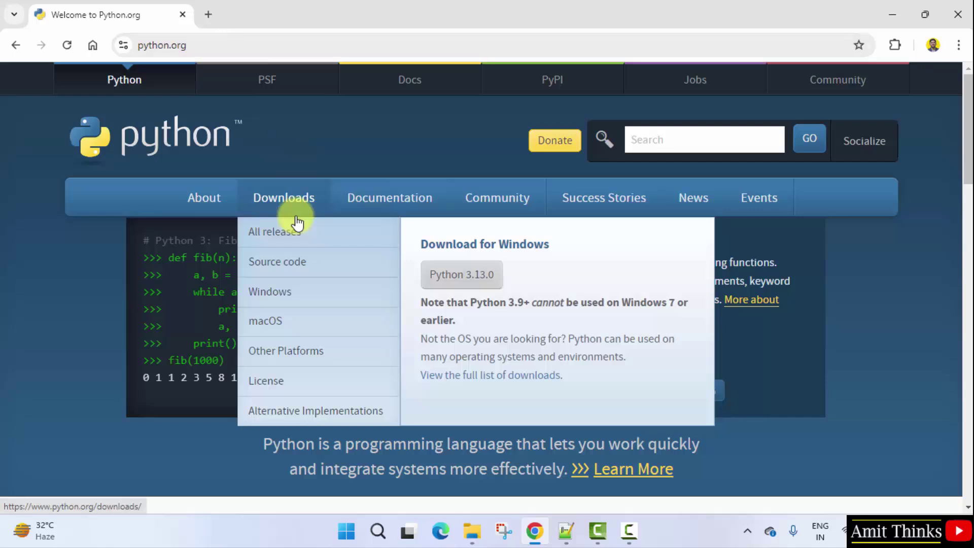
{"action": "mouse_move", "coordinate": [284, 197]}
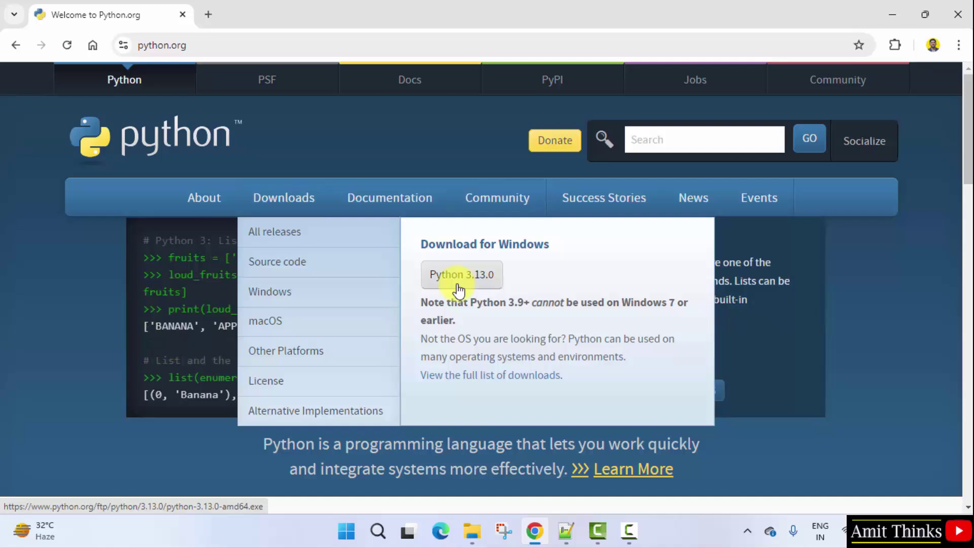
{"action": "left_click", "coordinate": [458, 291]}
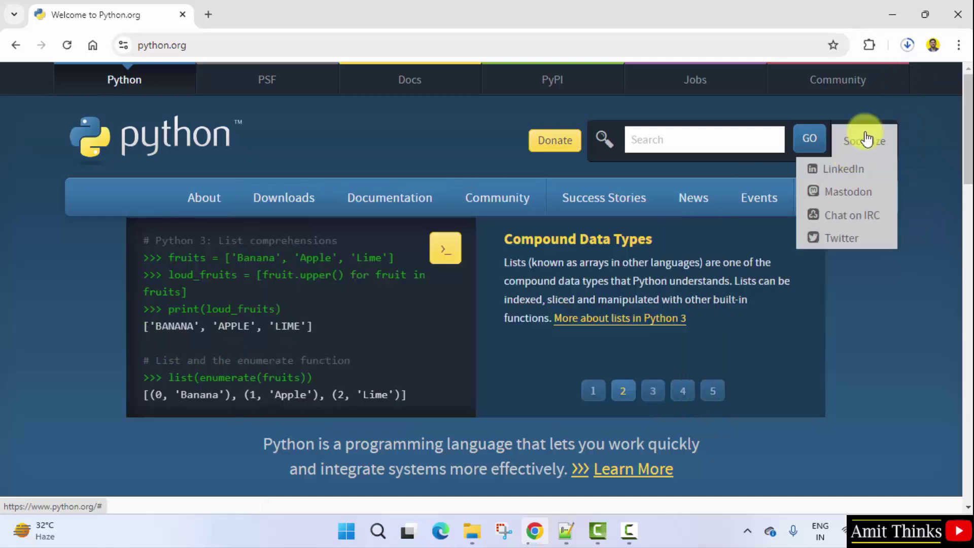
{"action": "left_click", "coordinate": [907, 46]}
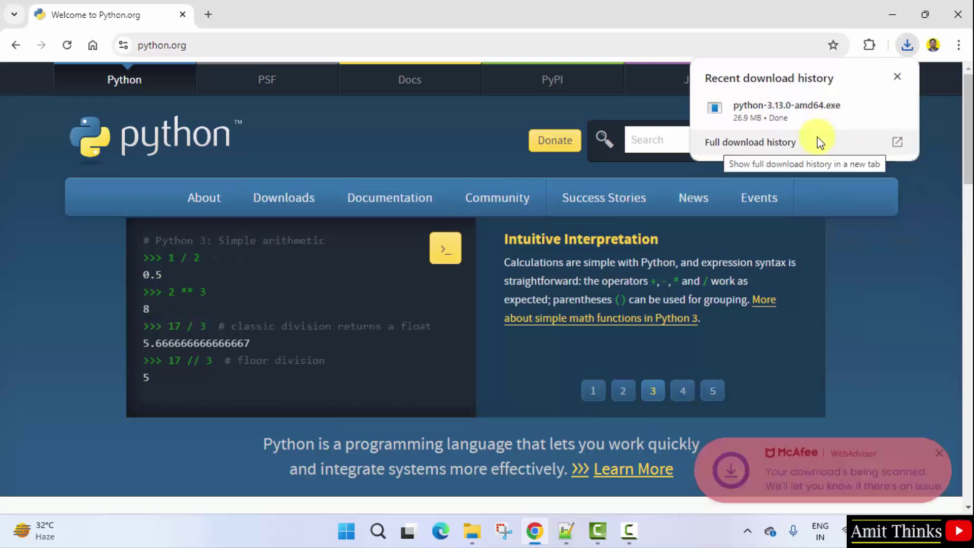
{"action": "mouse_move", "coordinate": [791, 112]}
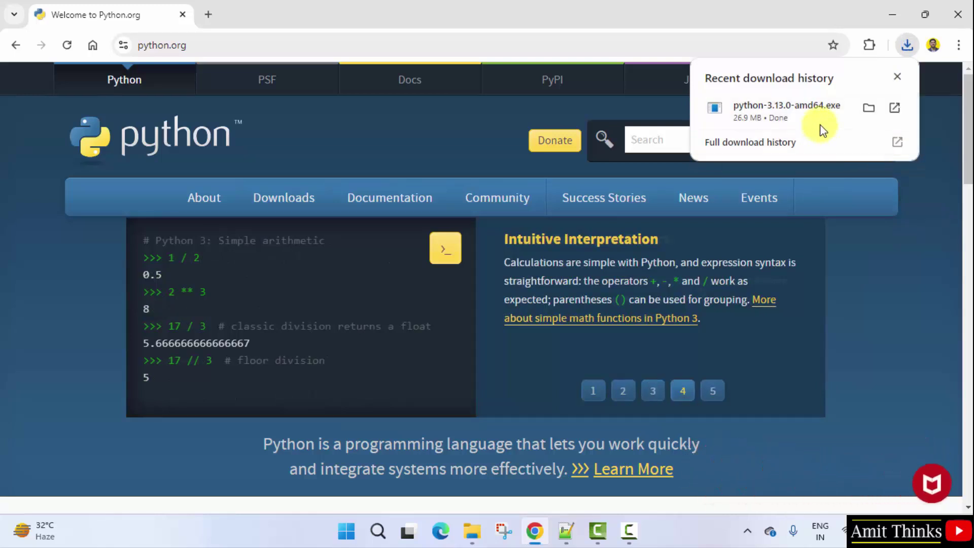
{"action": "right_click", "coordinate": [818, 116]}
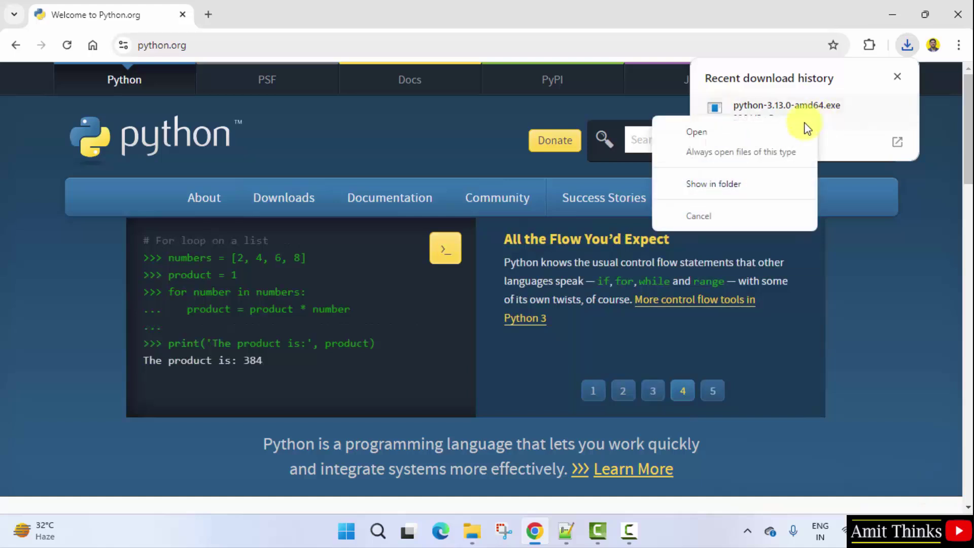
{"action": "left_click", "coordinate": [777, 130]}
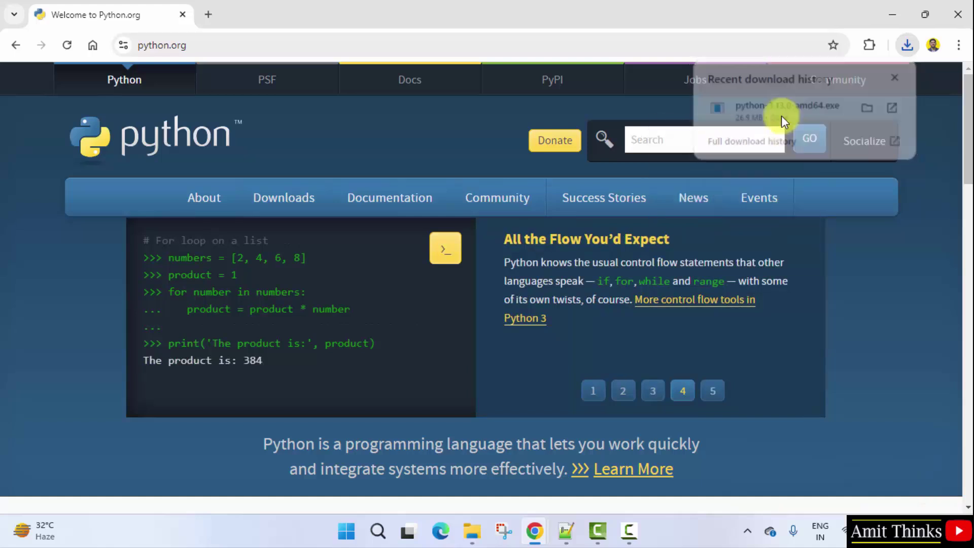
Enable admin privileges for py.exe and 'Add python.exe to PATH', then choose Customize installation.
{"action": "left_click", "coordinate": [891, 13]}
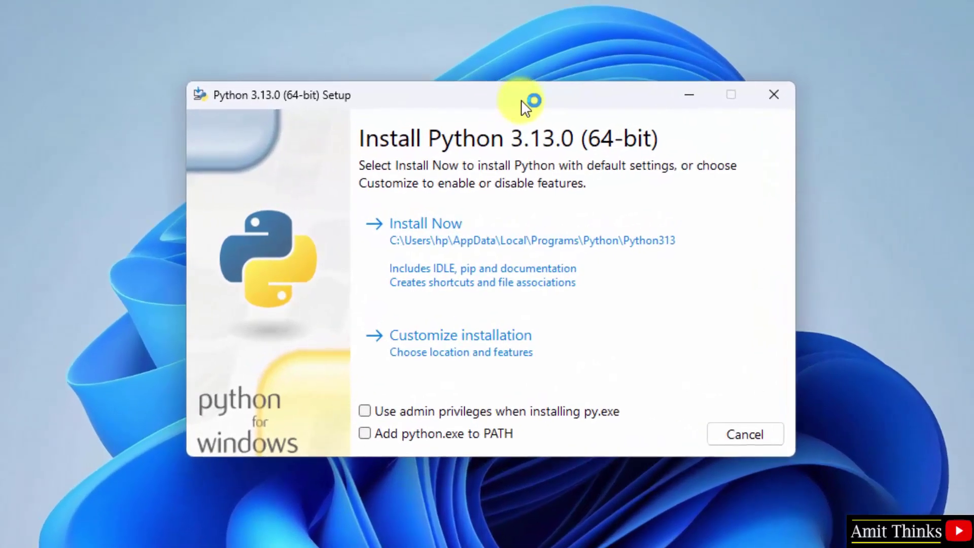
{"action": "left_click", "coordinate": [366, 411]}
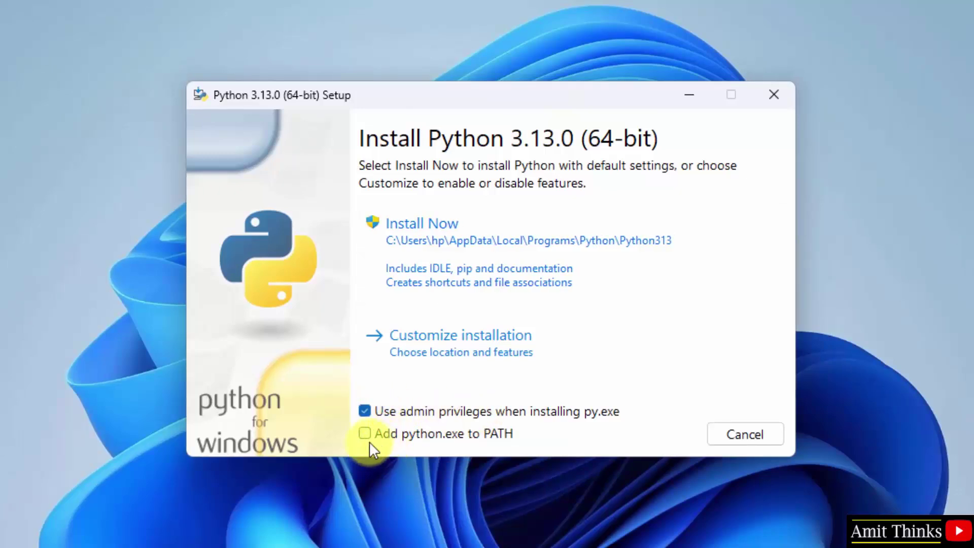
{"action": "left_click", "coordinate": [366, 433]}
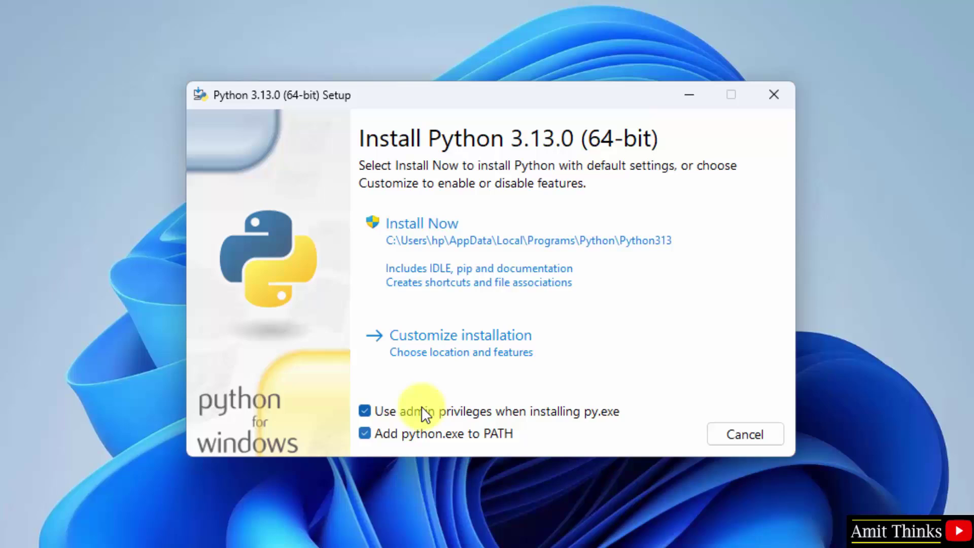
{"action": "left_click", "coordinate": [545, 344]}
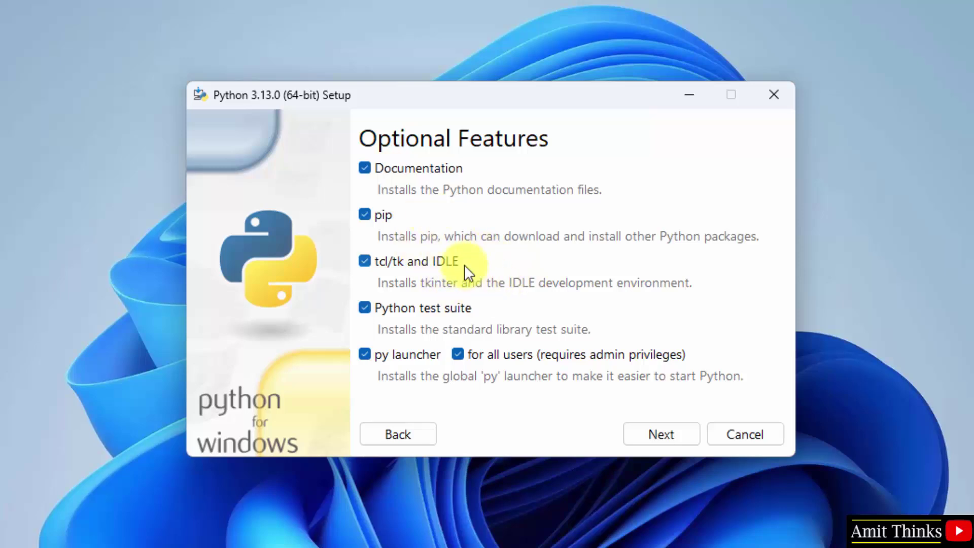
In Advanced Options, choose 'Install Python 3.13 for all users' and start the install.
{"action": "left_click", "coordinate": [683, 439]}
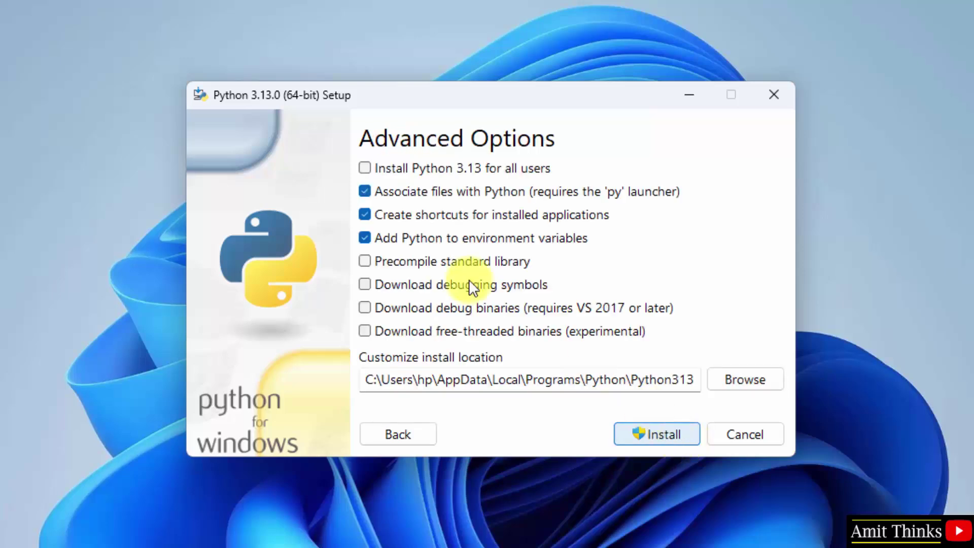
{"action": "left_click", "coordinate": [365, 169]}
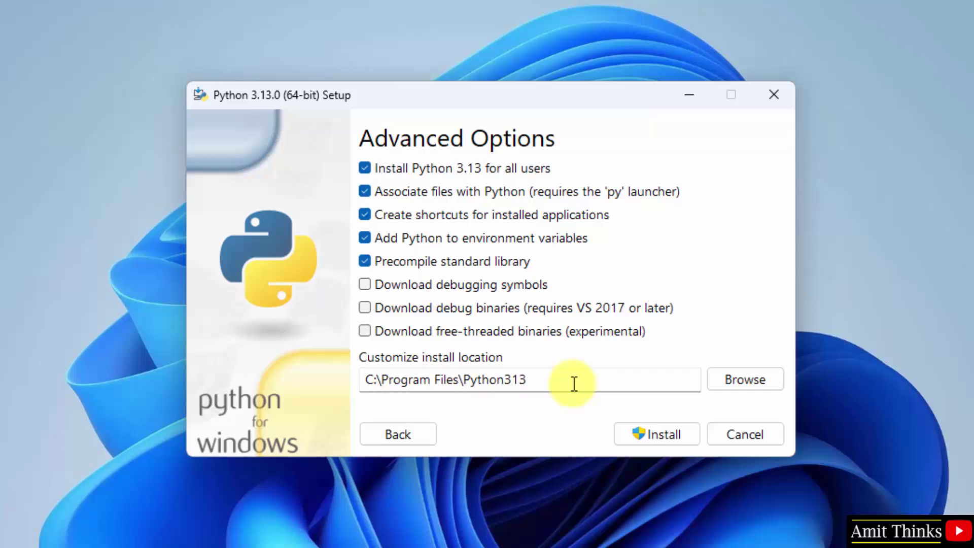
{"action": "left_click", "coordinate": [668, 432]}
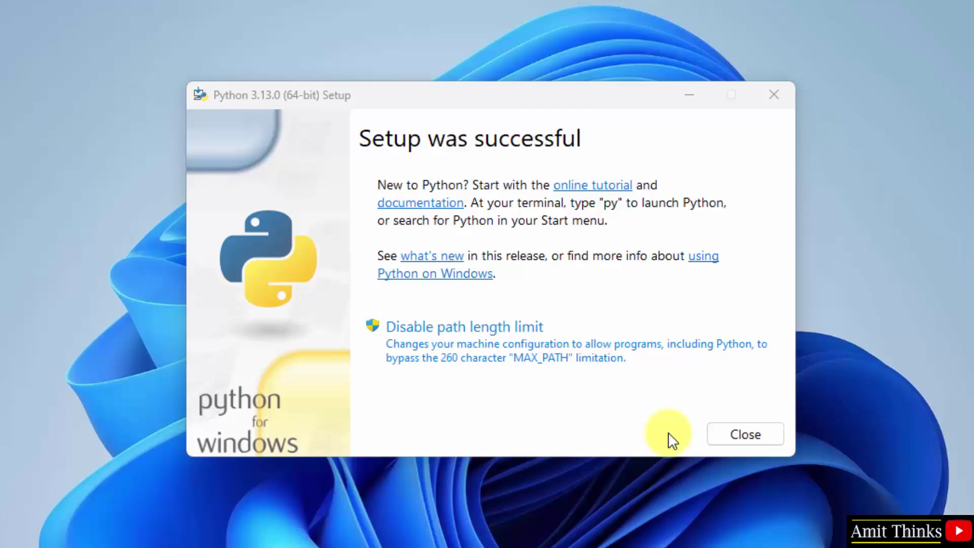
Close the finished Python installer and launch Command Prompt from a Start search.
{"action": "left_click", "coordinate": [744, 434]}
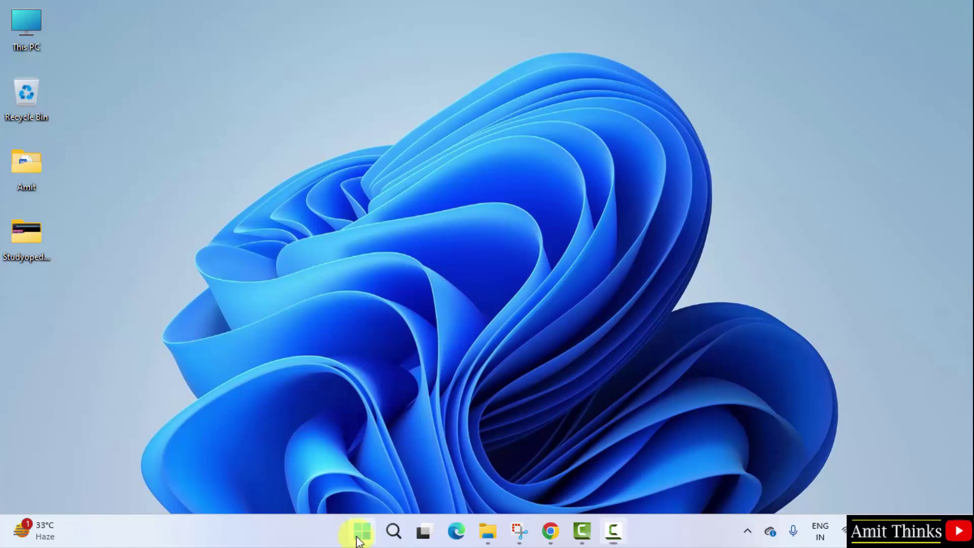
{"action": "left_click", "coordinate": [359, 533]}
{"action": "type", "text": "cmd"}
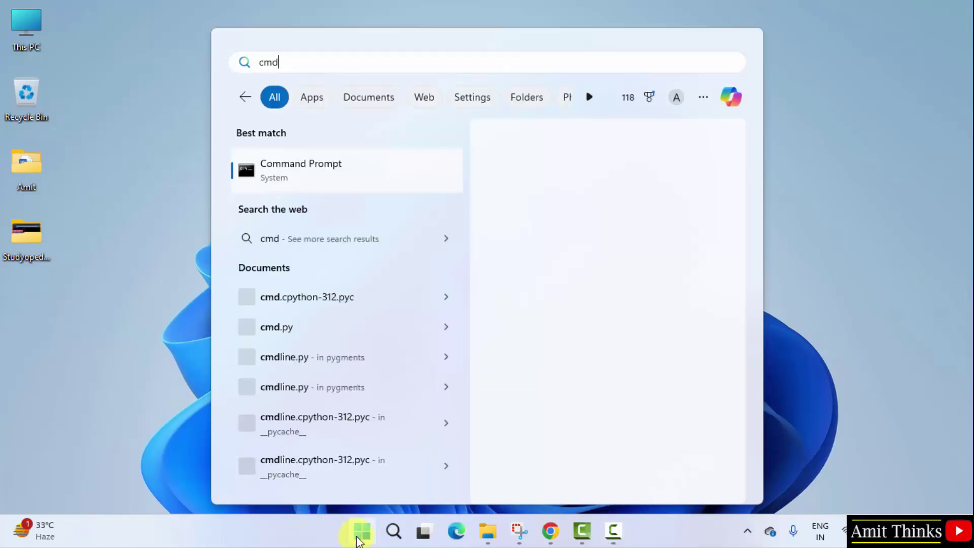
{"action": "left_click", "coordinate": [608, 276]}
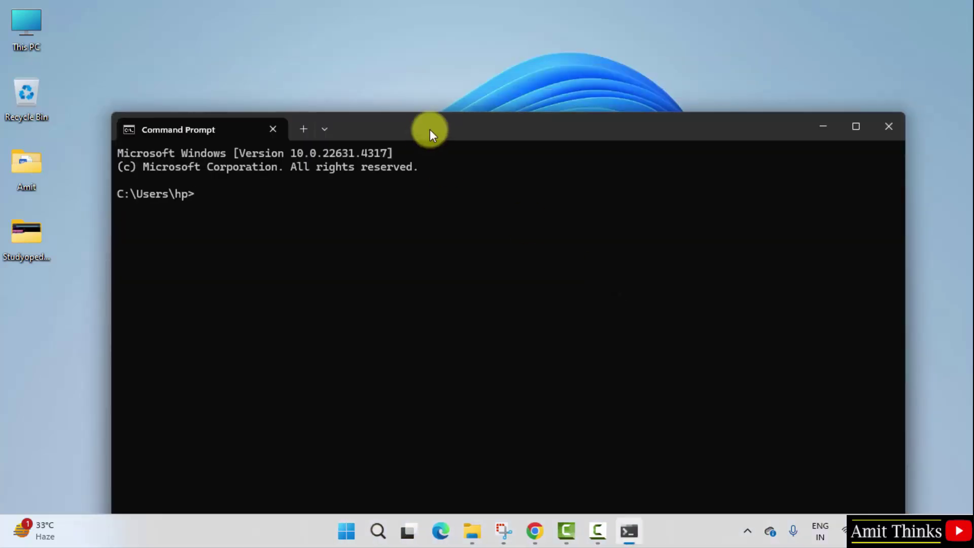
Run python --version and pip --version, showing Python 3.13.0 and pip 24.2.
{"action": "left_click_drag", "start_coordinate": [430, 129], "coordinate": [513, 61]}
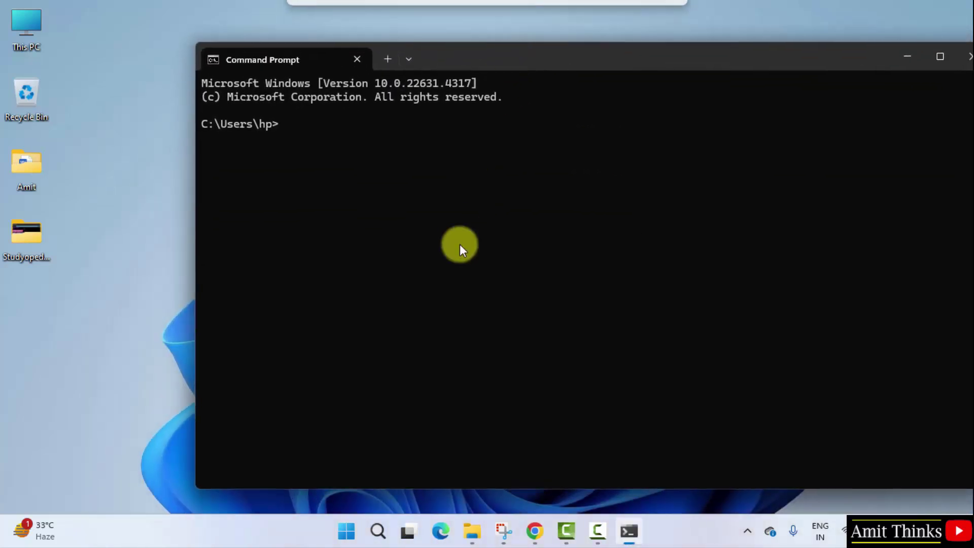
{"action": "type", "text": "python "}
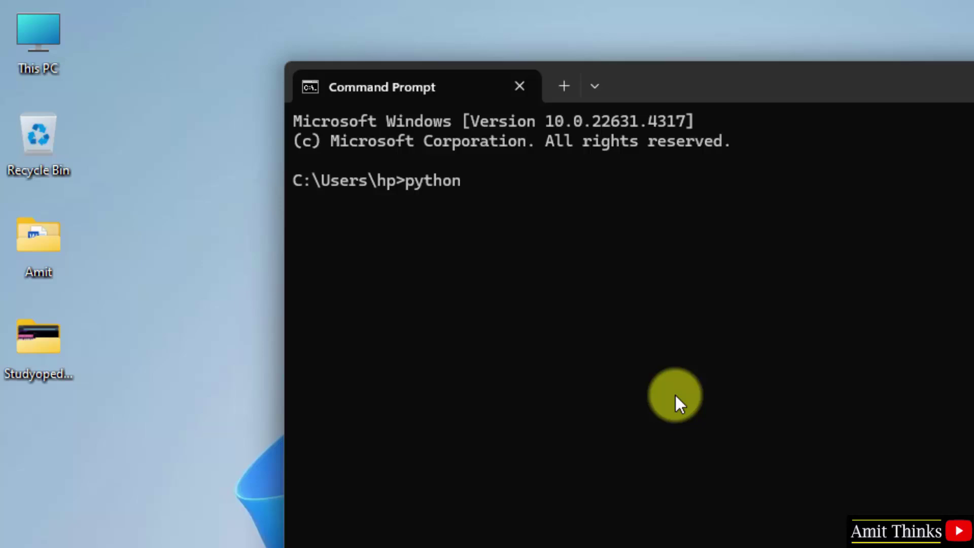
{"action": "type", "text": "--ver"}
{"action": "type", "text": "sion"}
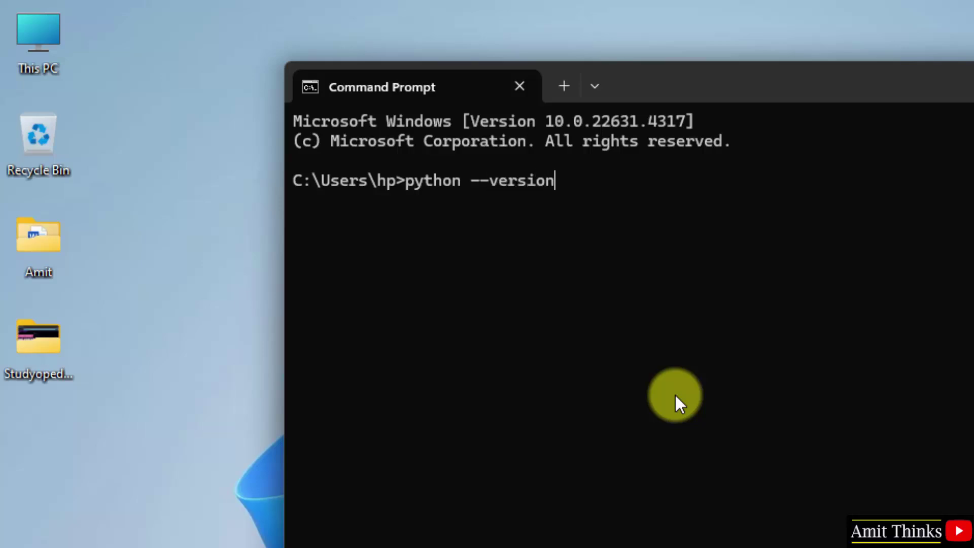
{"action": "key", "text": "Return"}
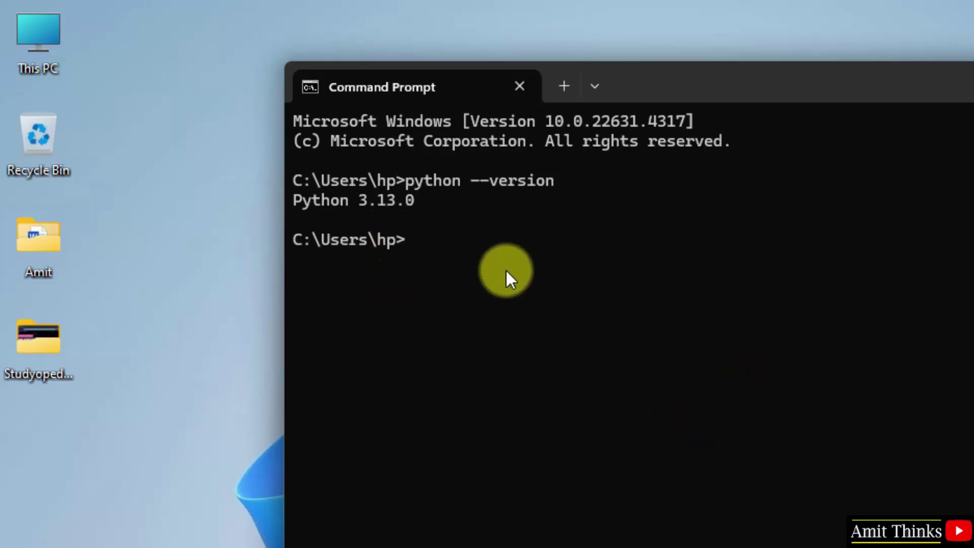
{"action": "type", "text": "pip "}
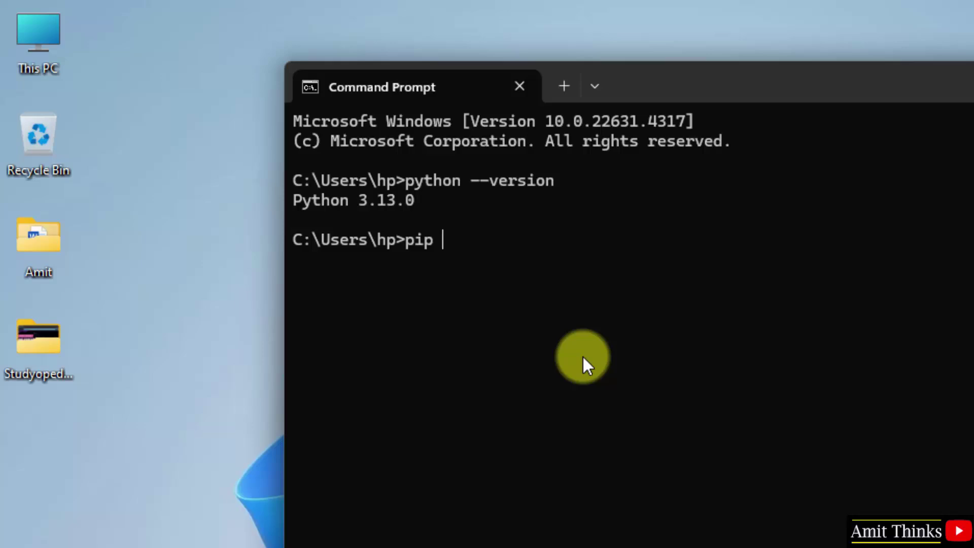
{"action": "type", "text": "--version"}
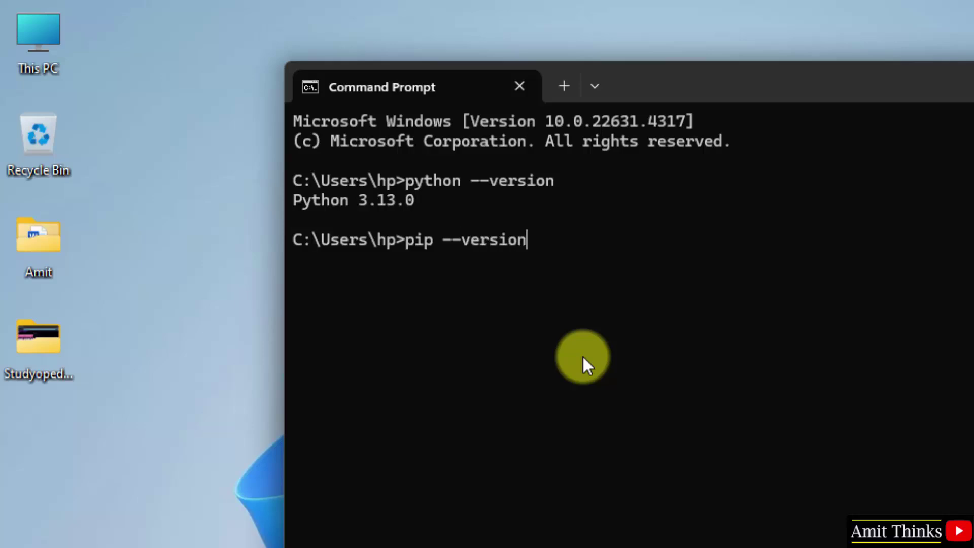
{"action": "key", "text": "Return"}
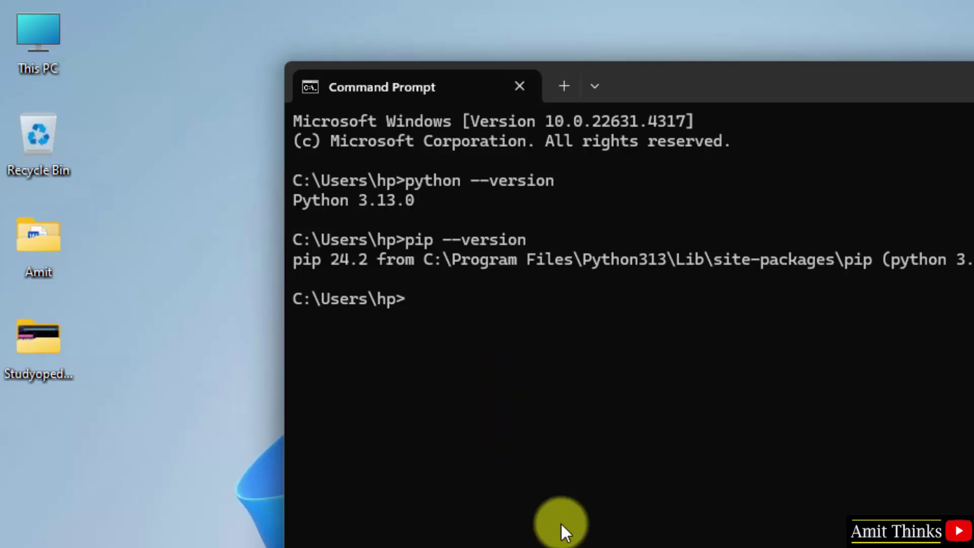
{"action": "type", "text": "pip inst"}
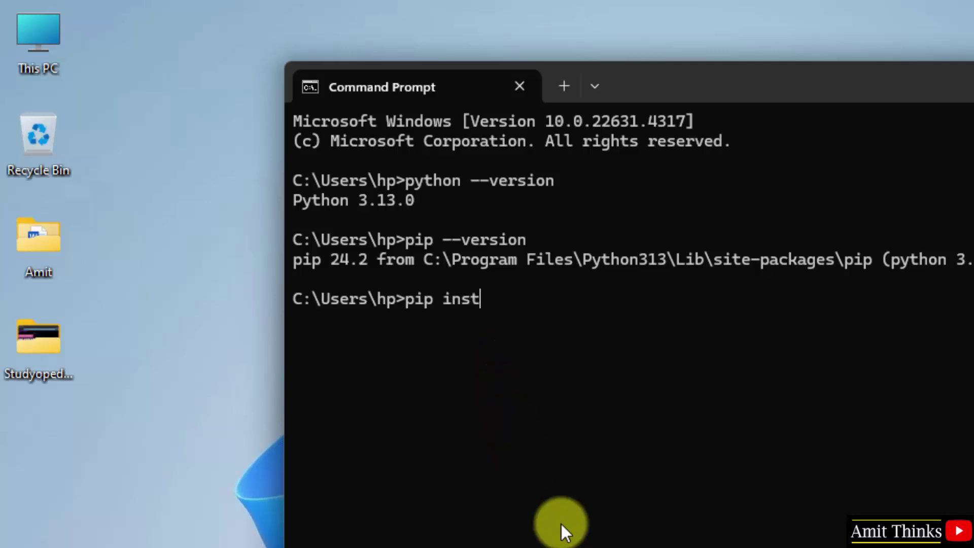
{"action": "type", "text": "all"}
{"action": "type", "text": " be"}
{"action": "type", "text": "autifulso"}
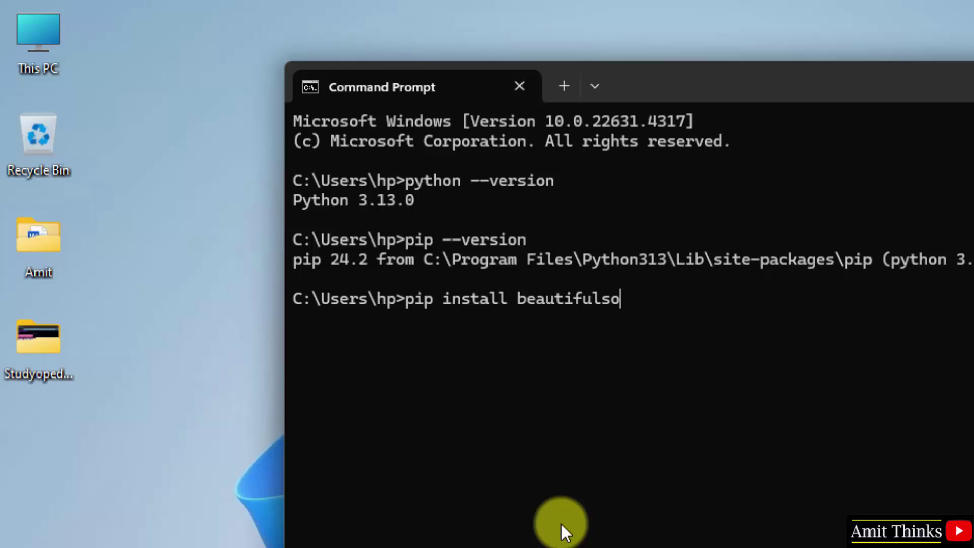
{"action": "type", "text": "up4"}
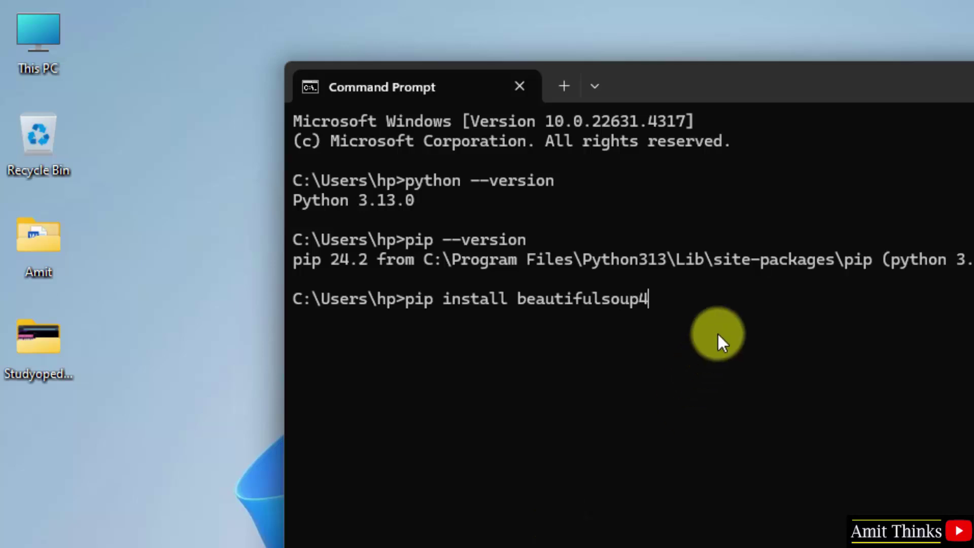
Run pip install beautifulsoup4, installing beautifulsoup4 4.12.3 and soupsieve 2.6.
{"action": "key", "text": "Return"}
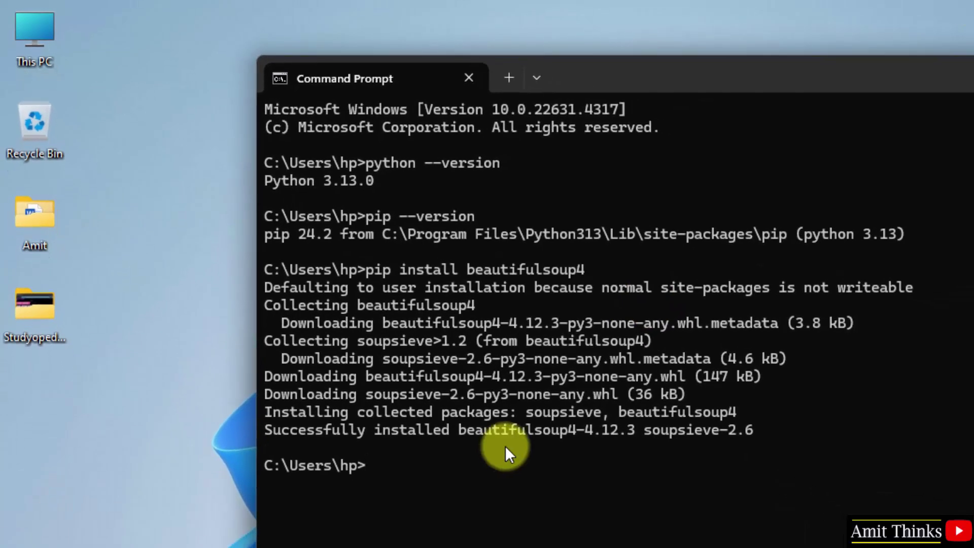
{"action": "left_click_drag", "start_coordinate": [458, 430], "coordinate": [537, 430]}
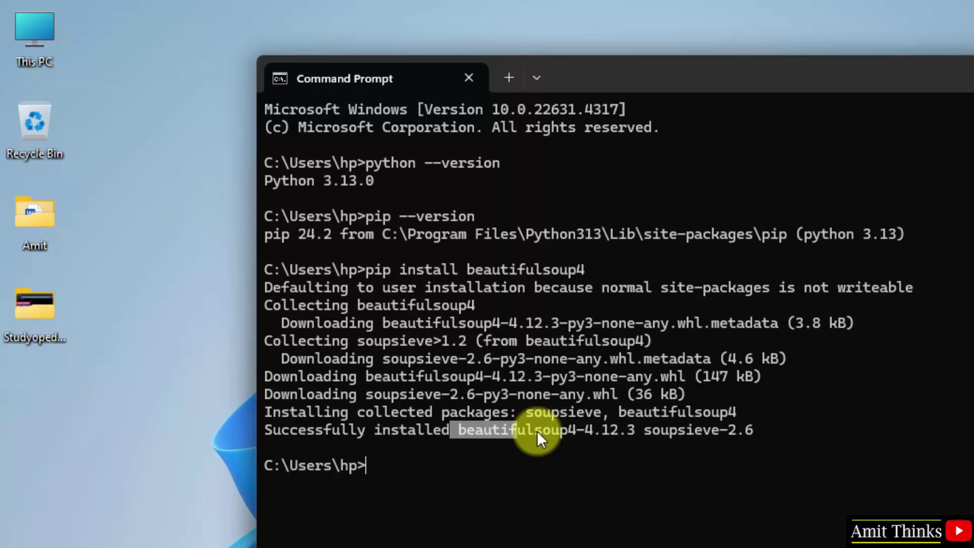
{"action": "left_click", "coordinate": [658, 453]}
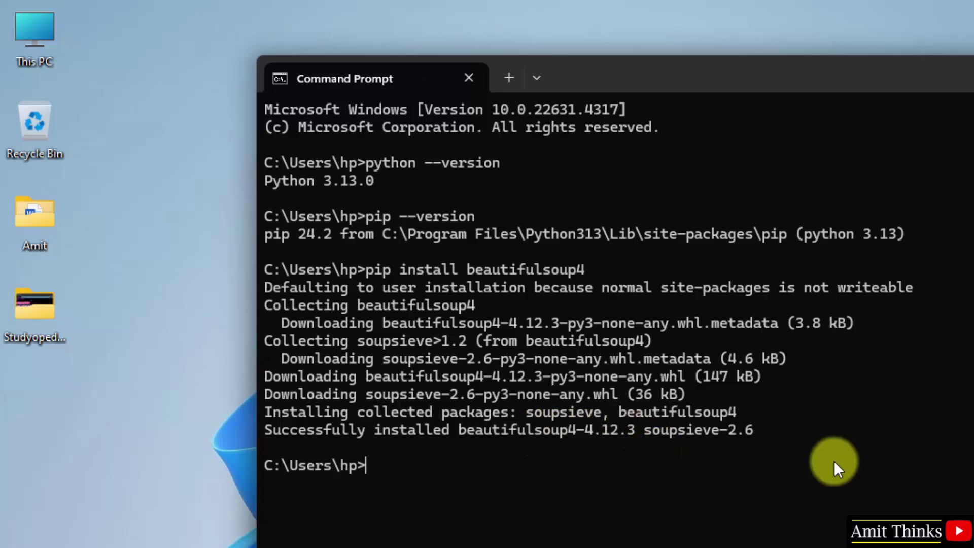